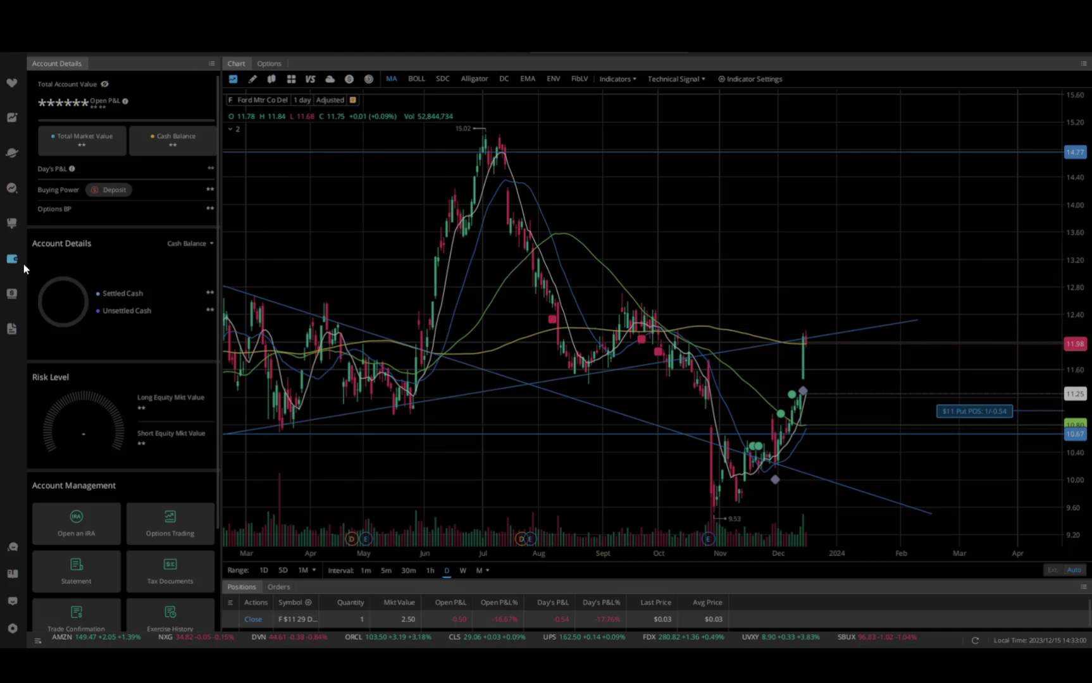
Load Ford Mtr Co Del (F) into the chart through the symbol search.
right_click(323, 64)
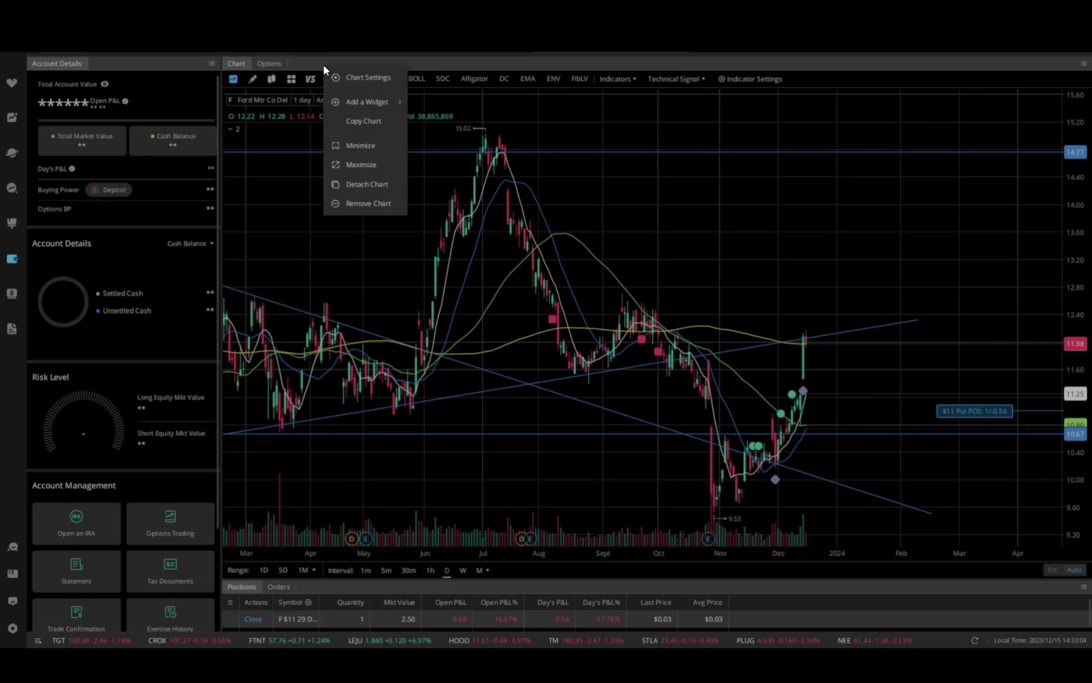
mouse_move(364, 102)
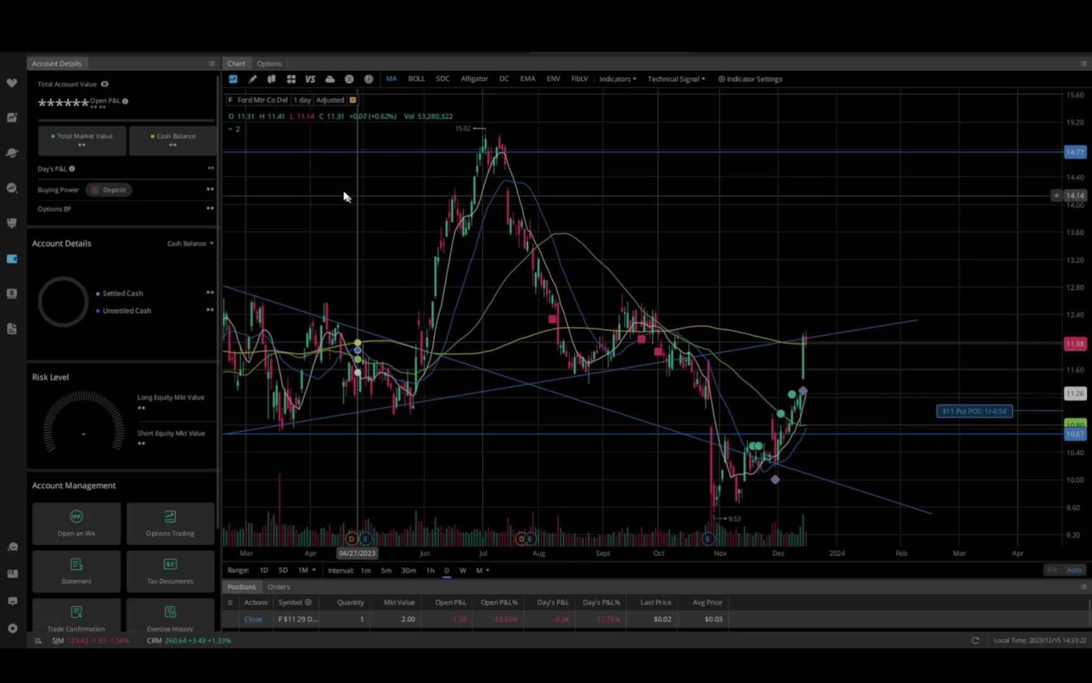
left_click(252, 79)
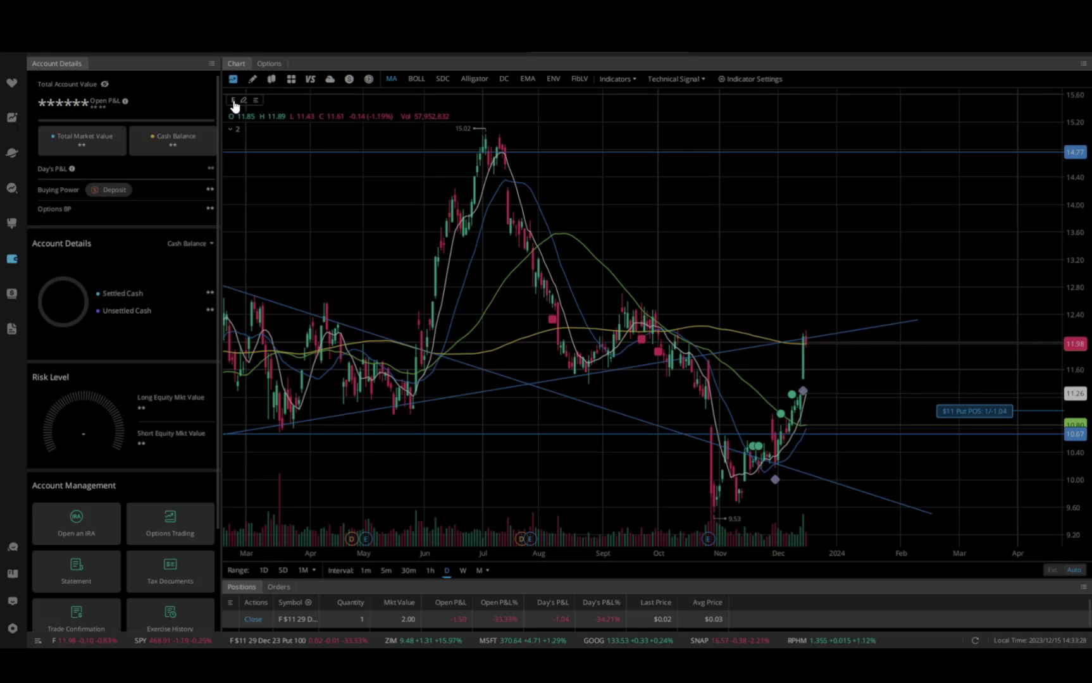
left_click(233, 101)
left_click(253, 102)
type("f")
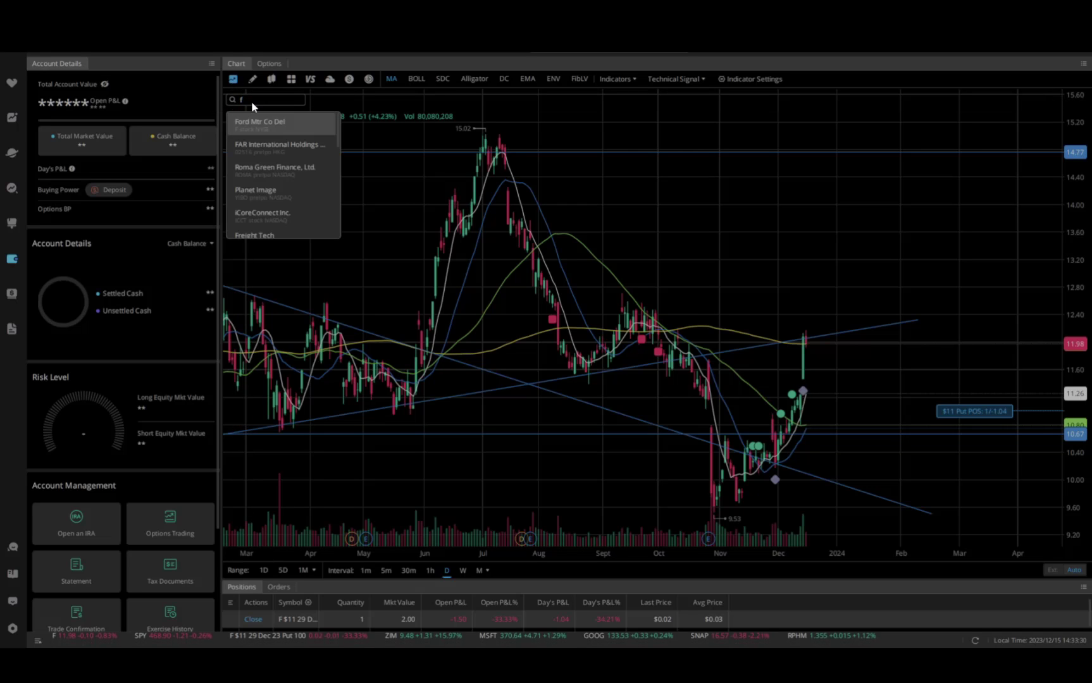
key("Return")
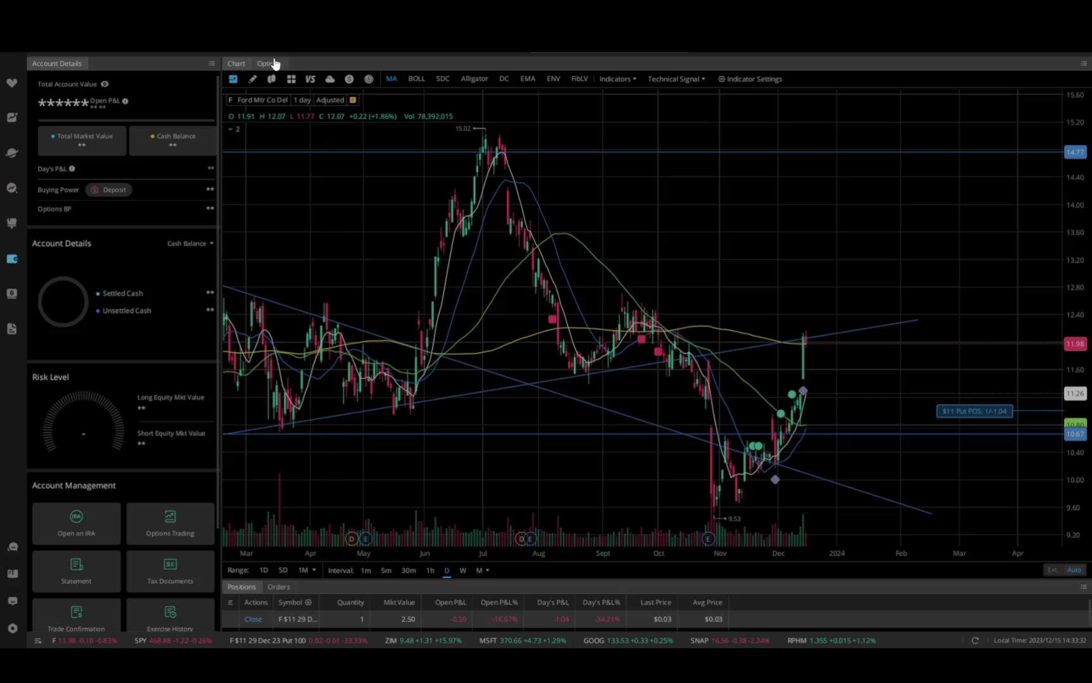
Open Ford's options chain, expand the 29 Dec 23 expiry and filter it to puts only.
left_click(270, 64)
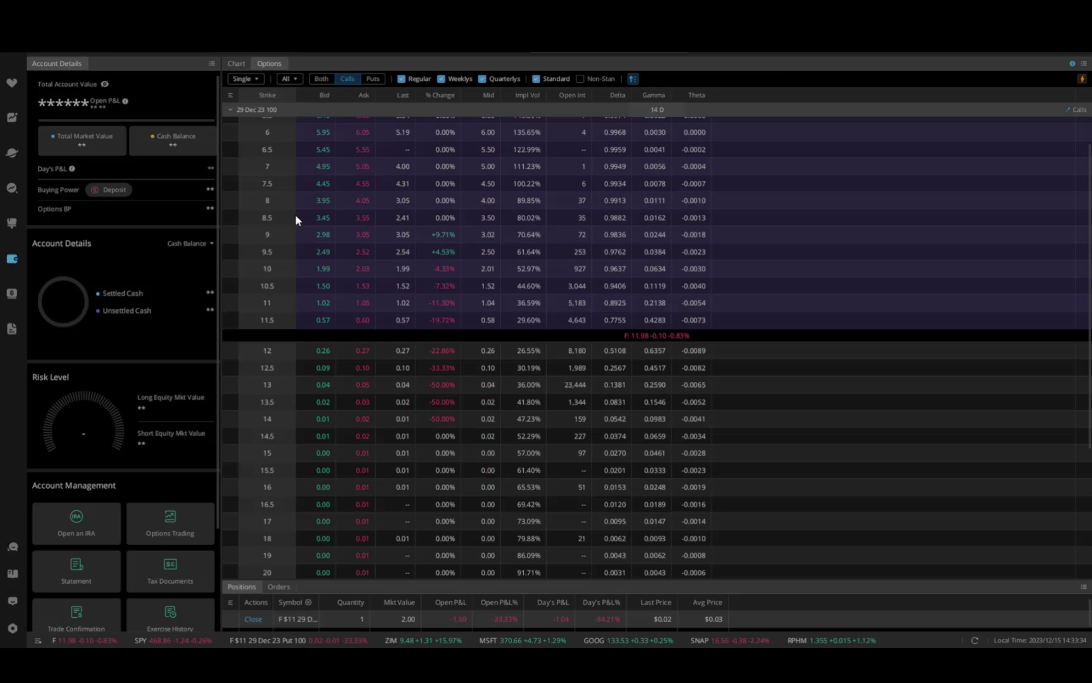
left_click(315, 110)
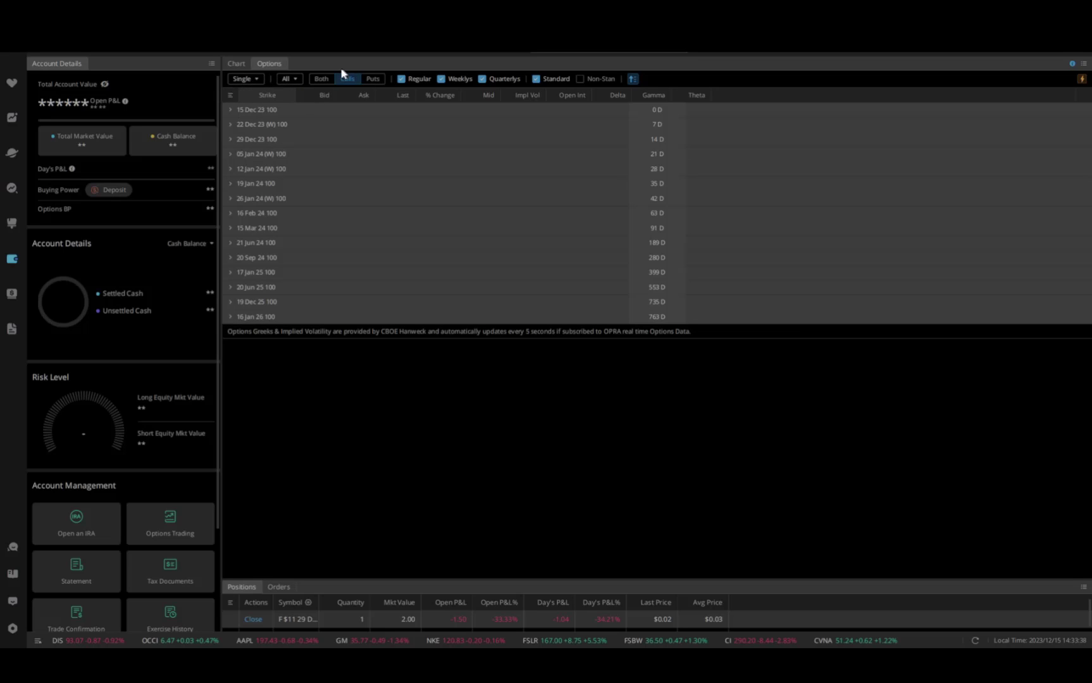
left_click(322, 81)
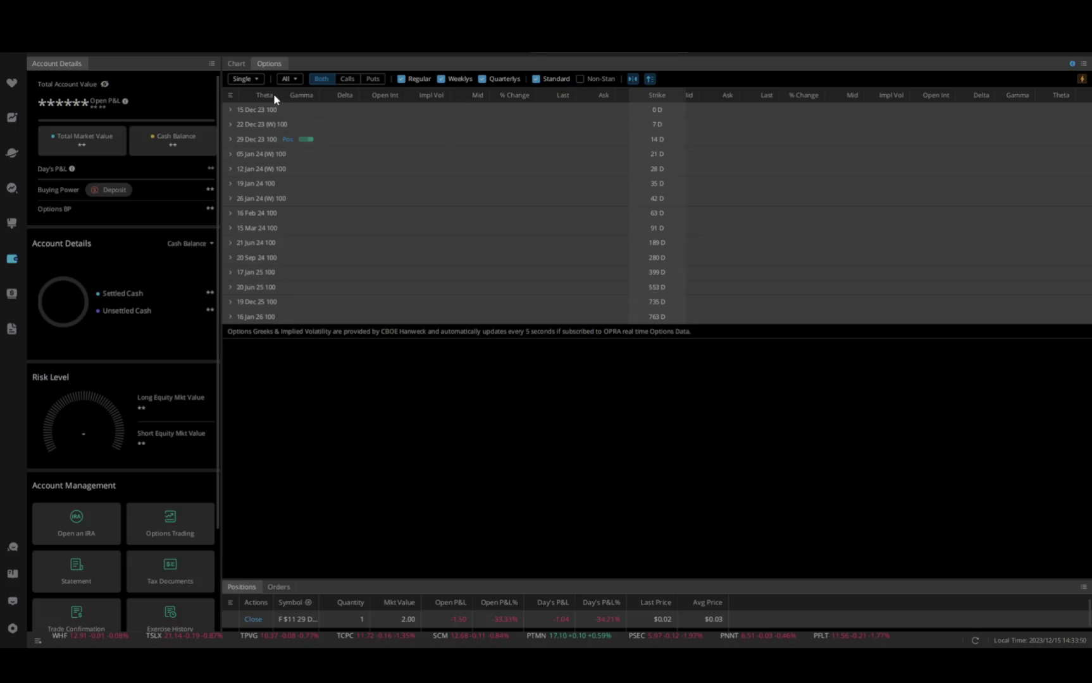
left_click(267, 138)
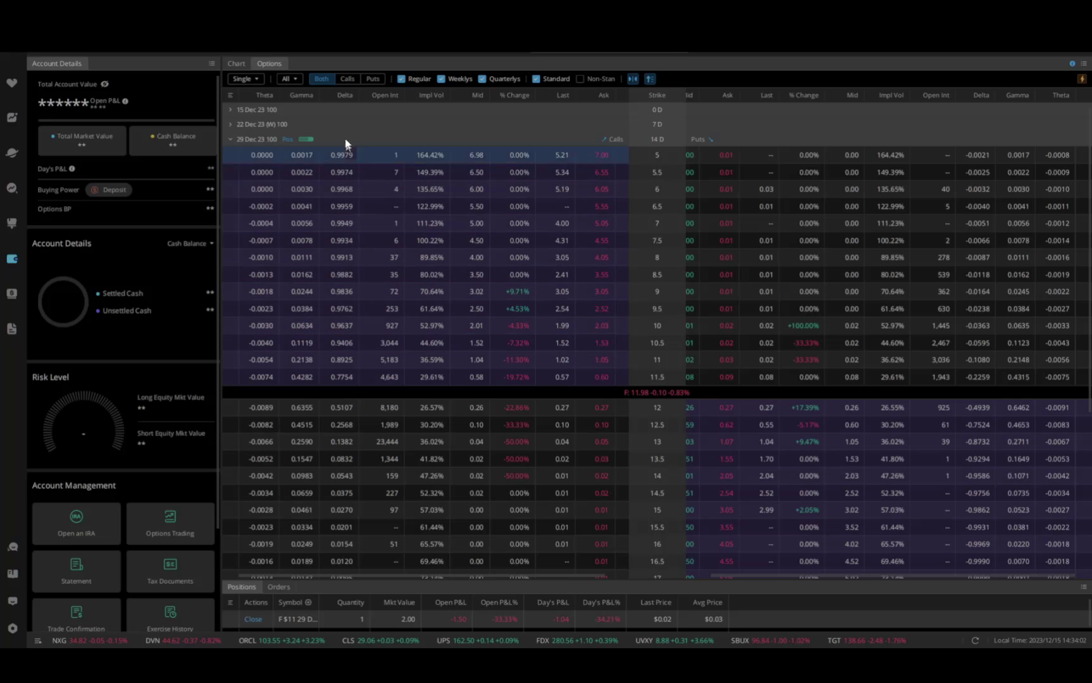
left_click(373, 79)
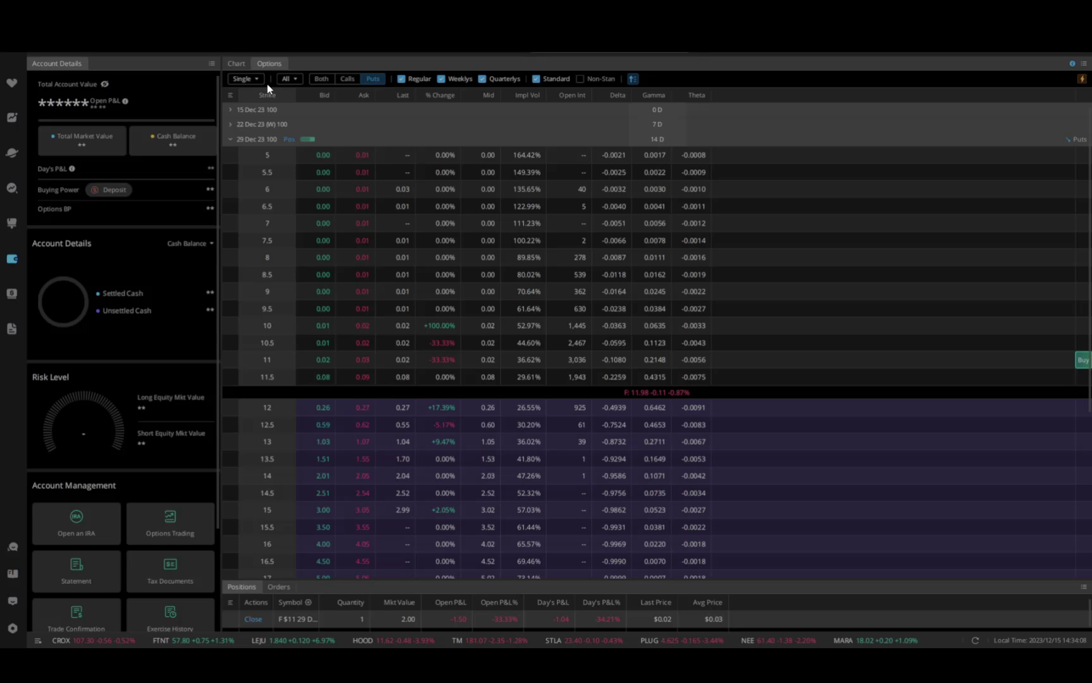
left_click(284, 80)
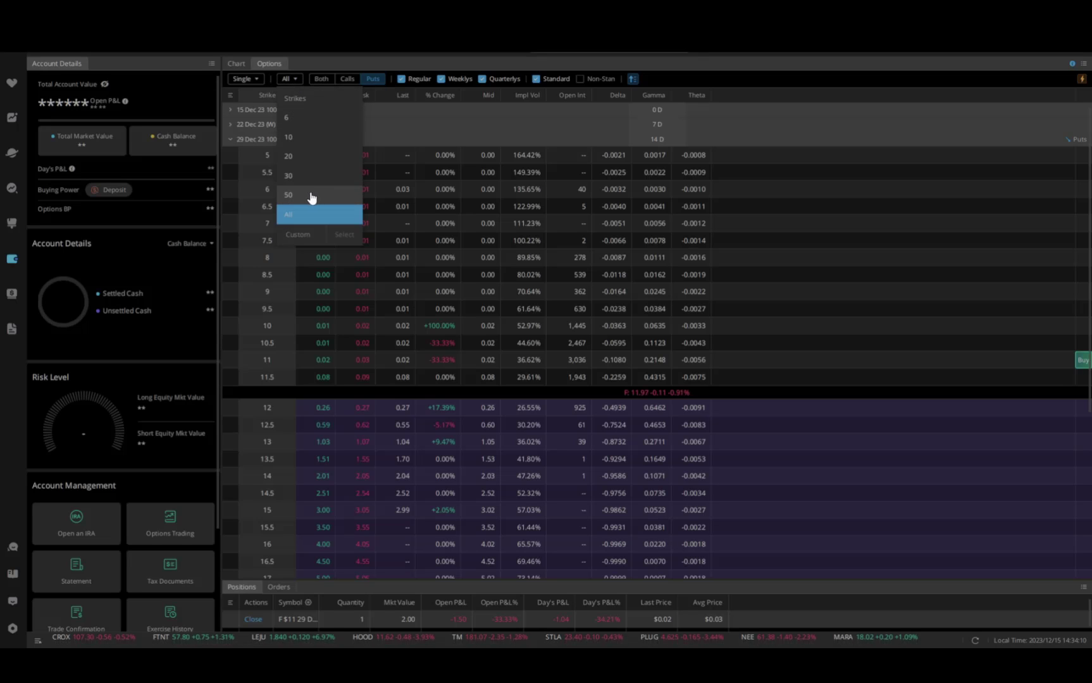
left_click(310, 121)
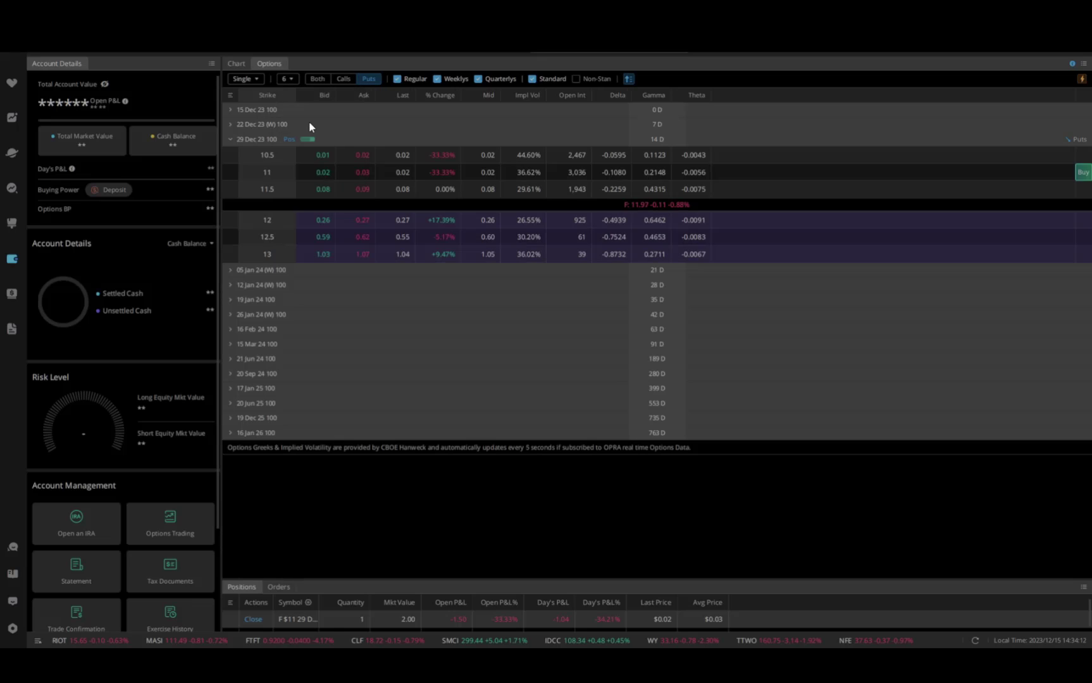
left_click(293, 84)
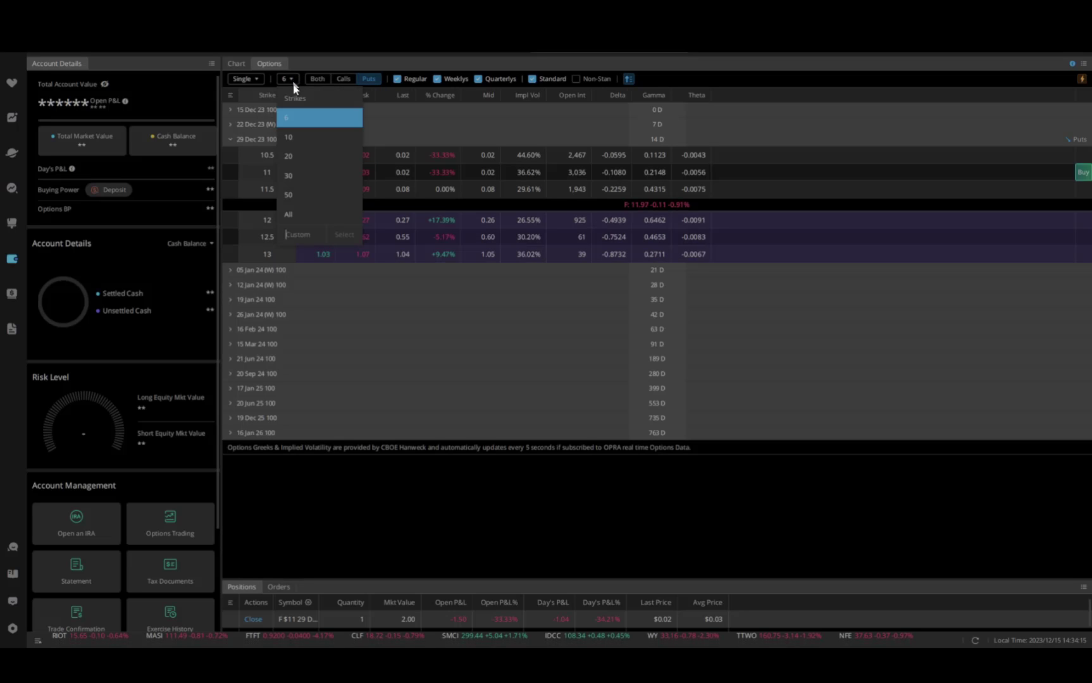
left_click(312, 223)
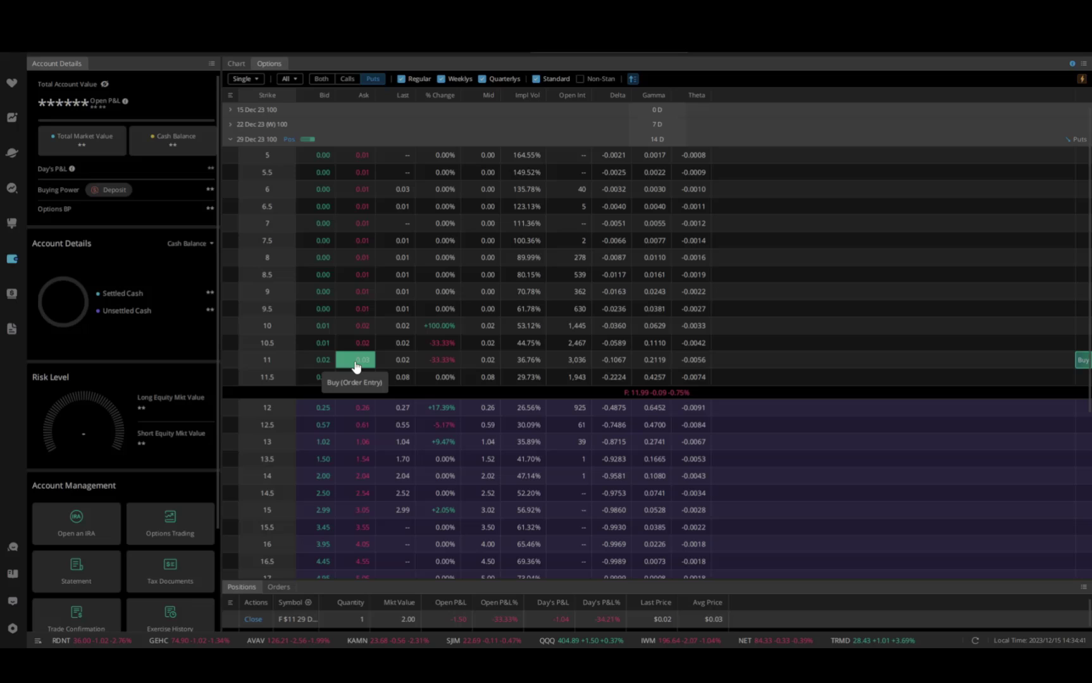
Start an order ticket on the Ford $11 put, keeping it a buy of a put.
left_click(346, 369)
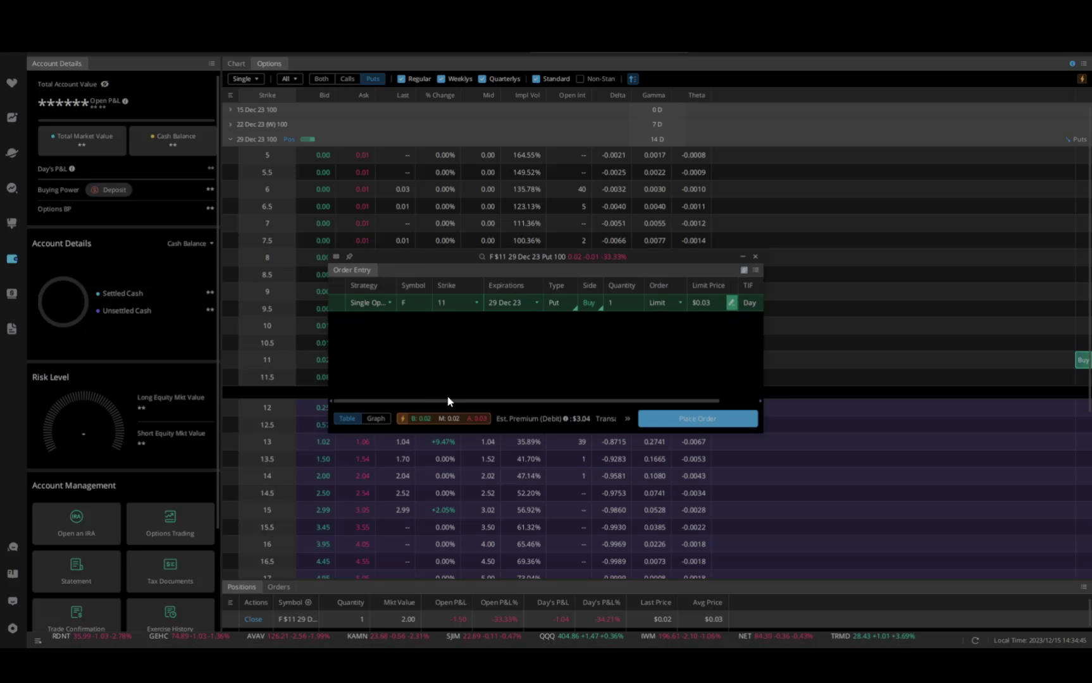
mouse_move(428, 417)
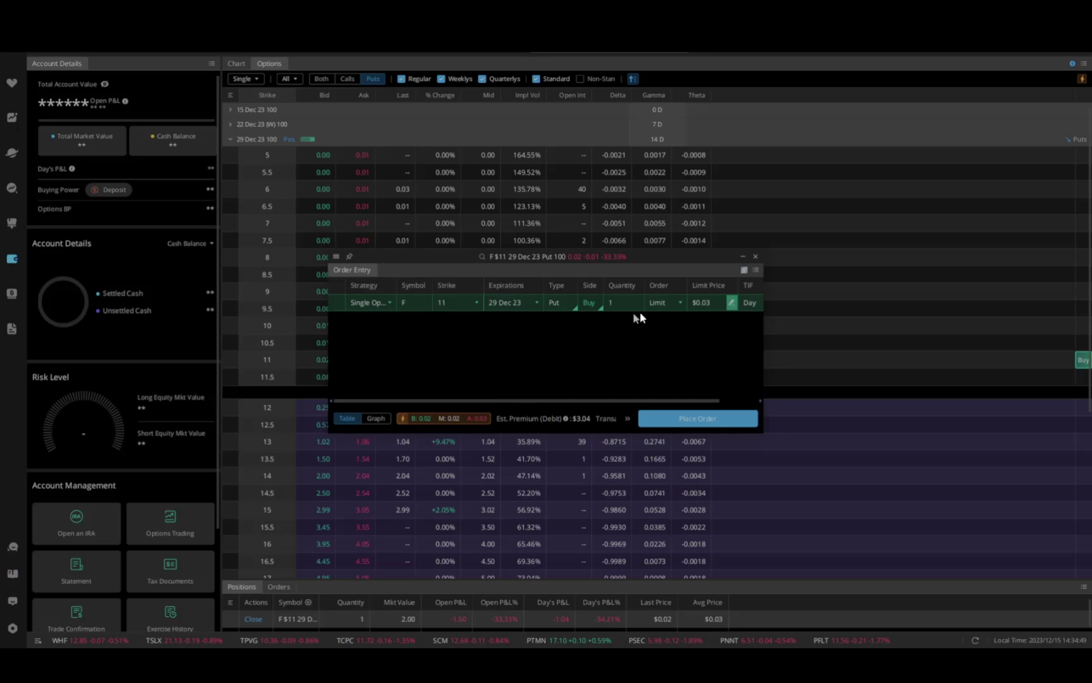
left_click(680, 305)
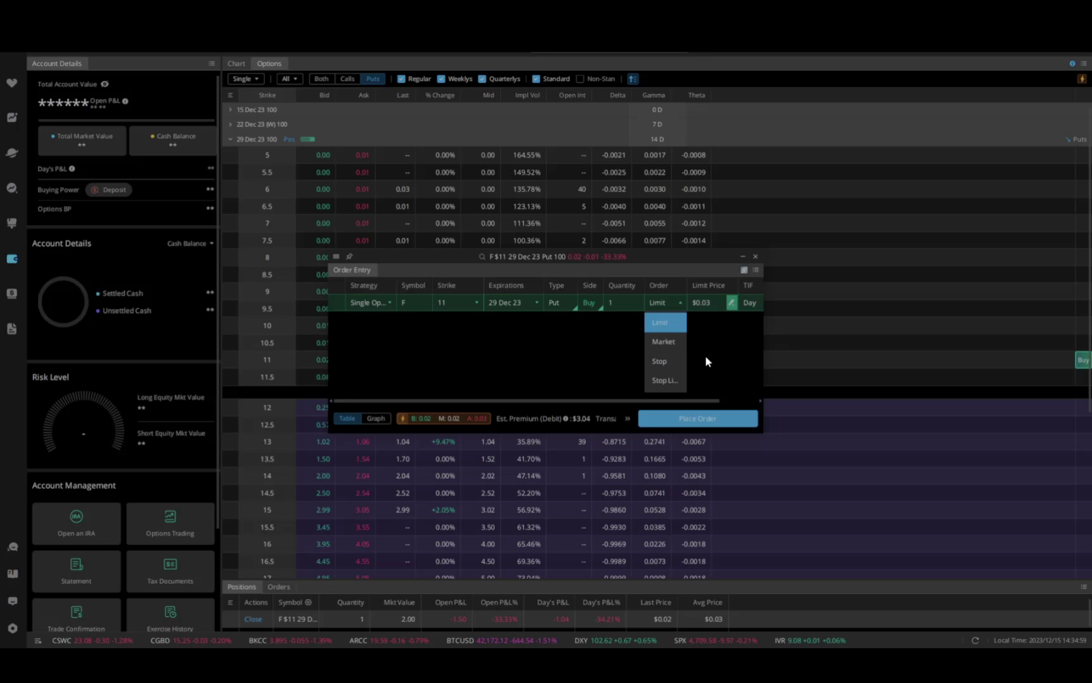
left_click(719, 300)
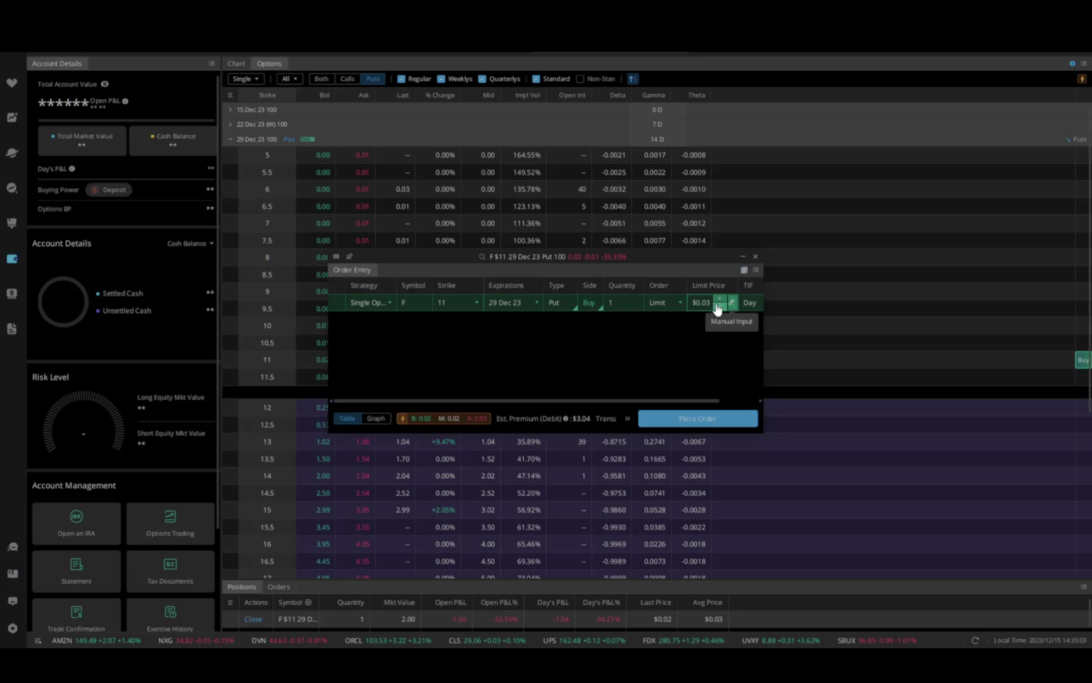
left_click(593, 304)
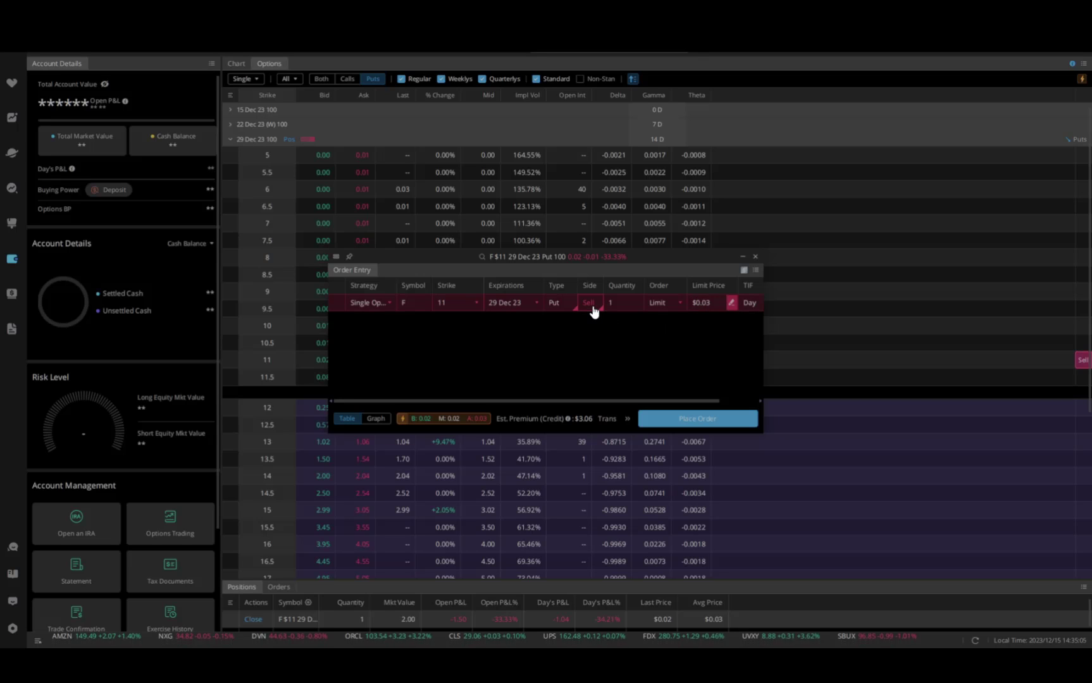
left_click(594, 310)
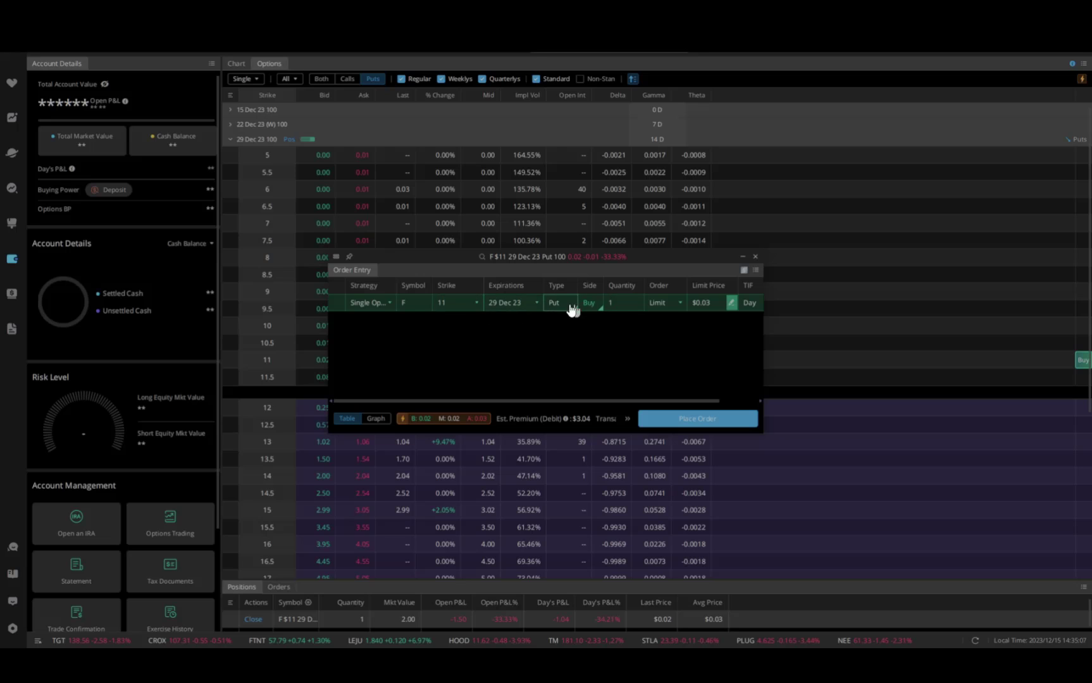
left_click(559, 304)
left_click(568, 313)
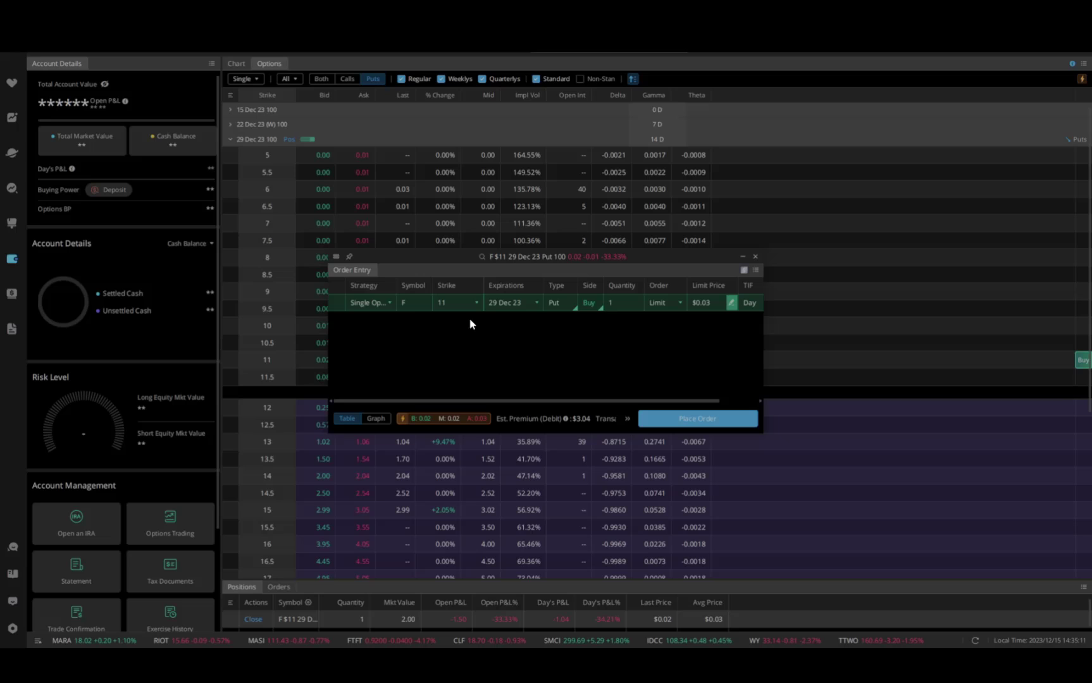
Keep 29 Dec 23 expiry, strike 11 and Single Option, and lower the limit price to $0.02.
left_click(522, 305)
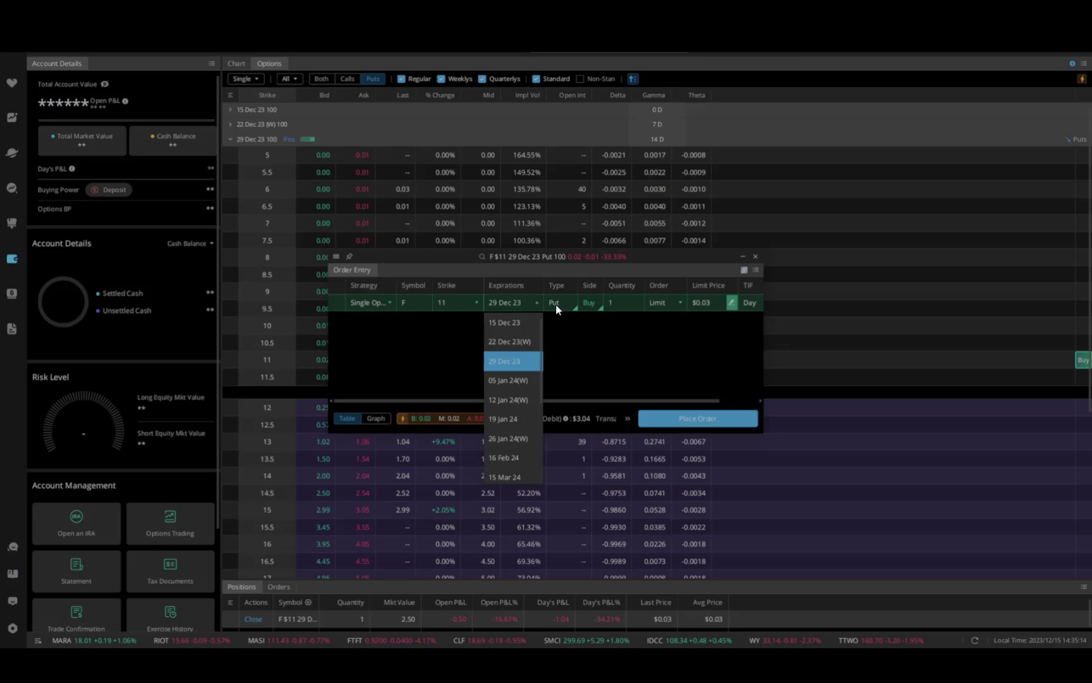
left_click(571, 357)
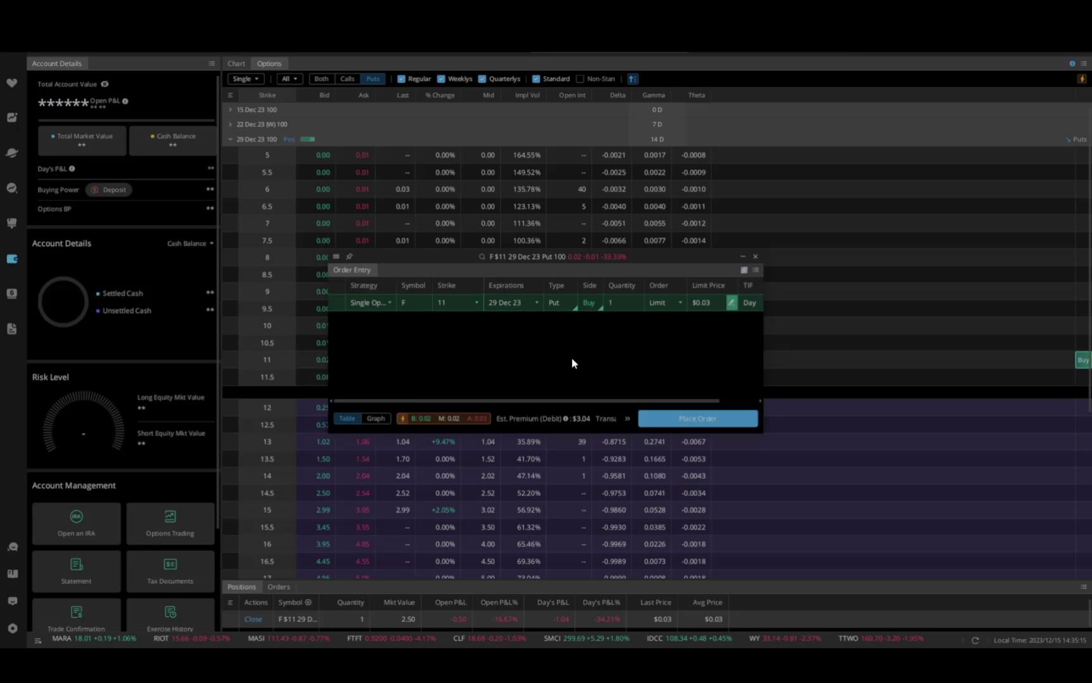
left_click(473, 309)
left_click(497, 337)
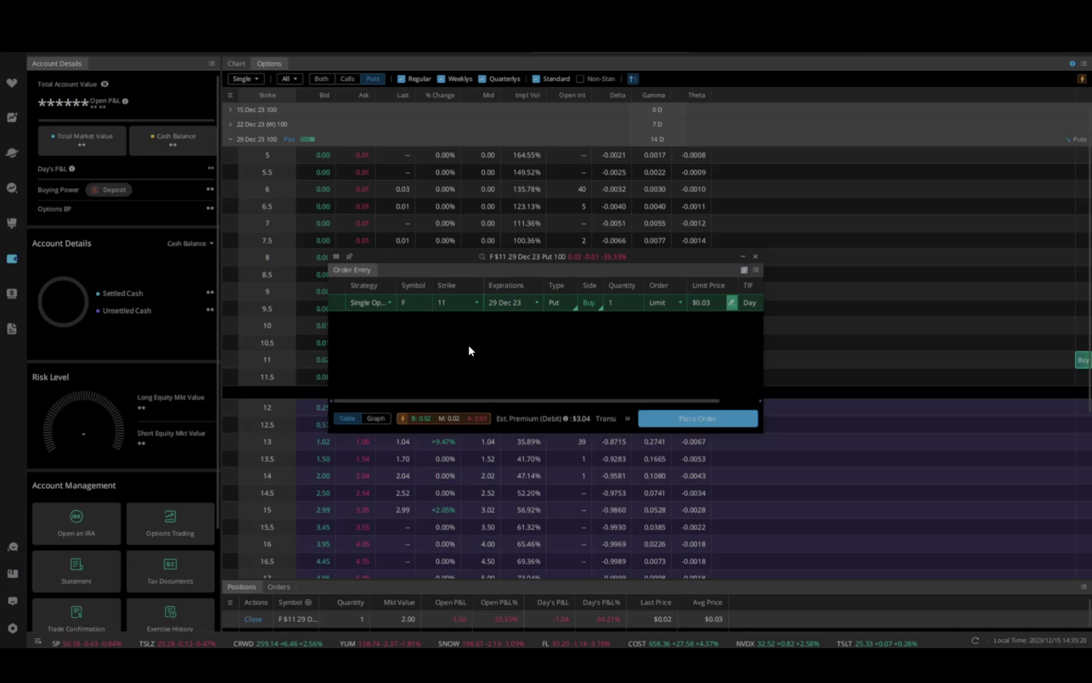
left_click(392, 304)
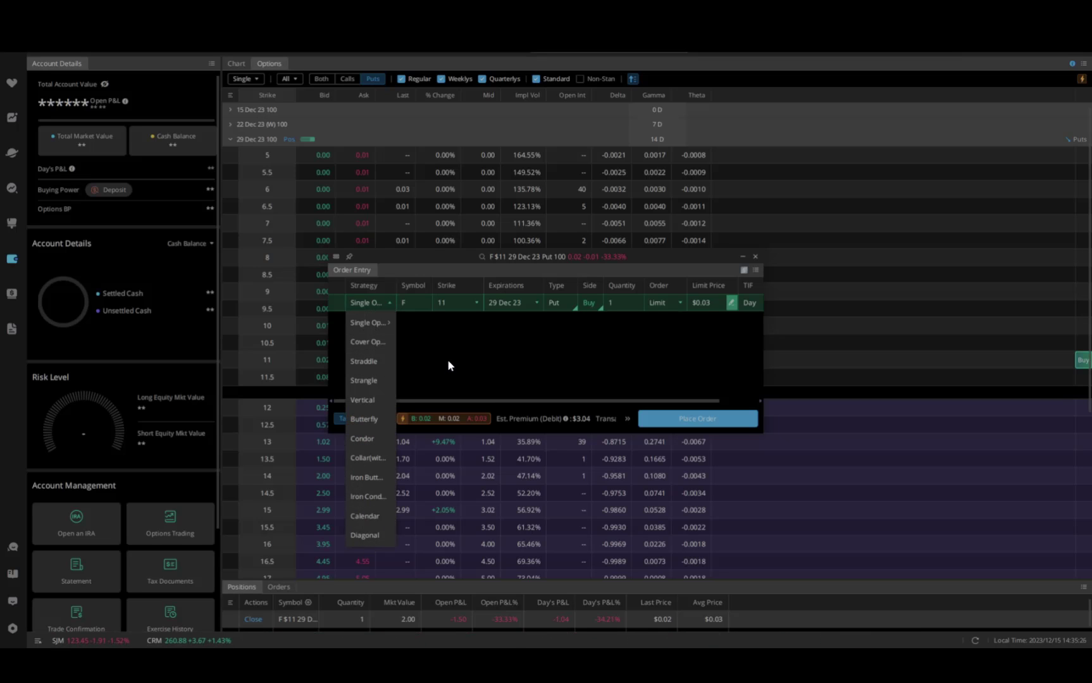
left_click(465, 366)
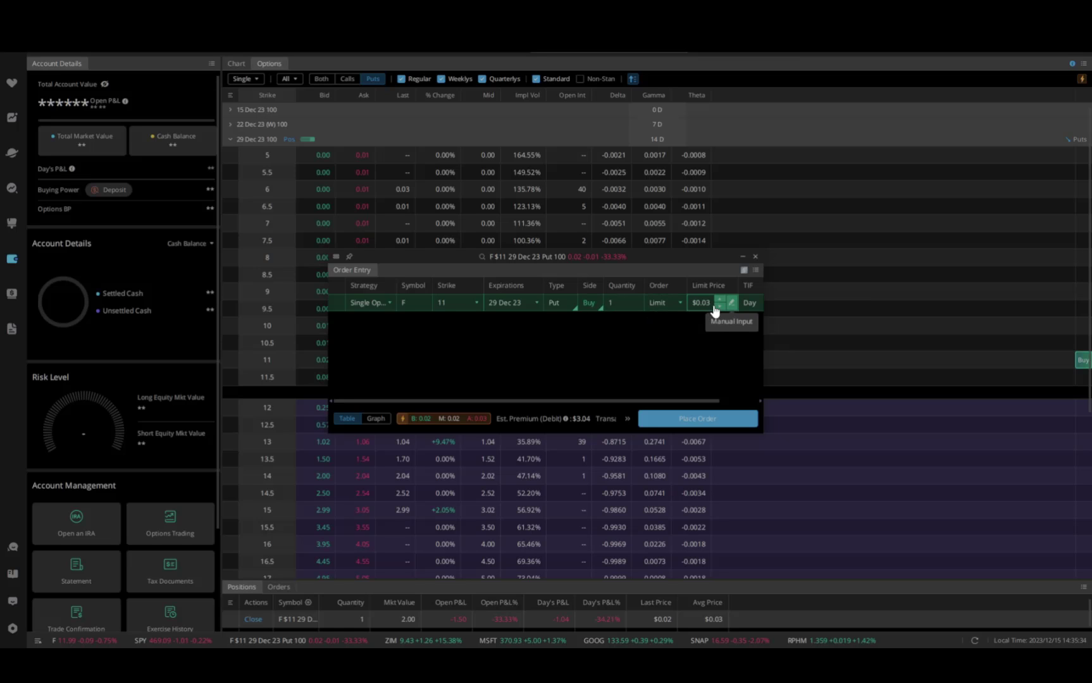
left_click(717, 307)
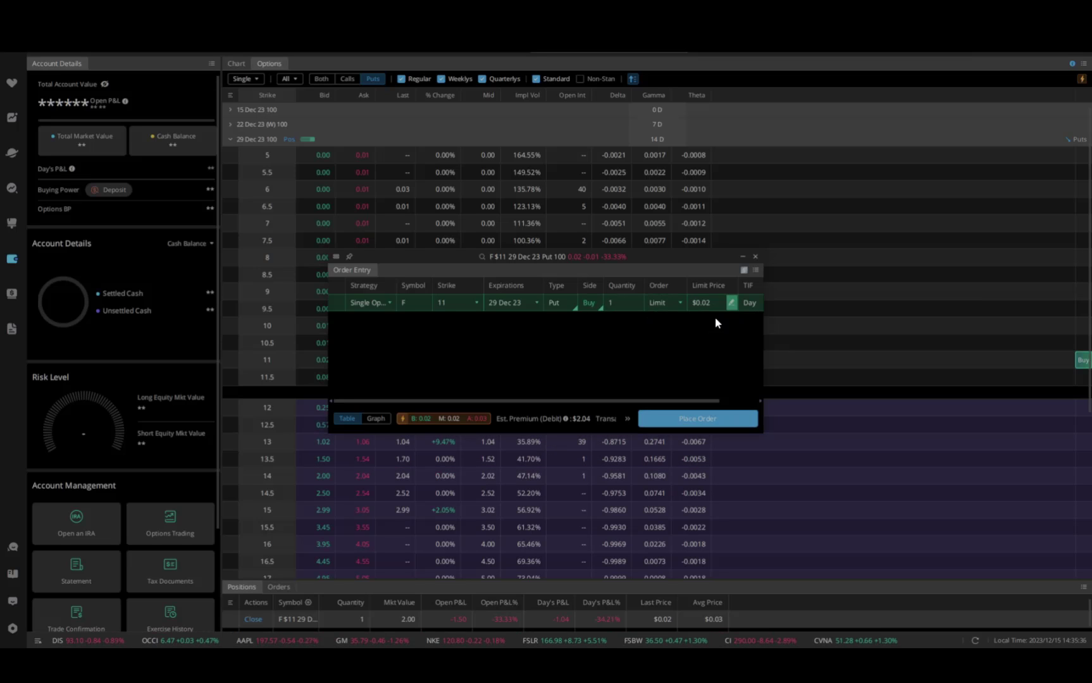
mouse_move(425, 423)
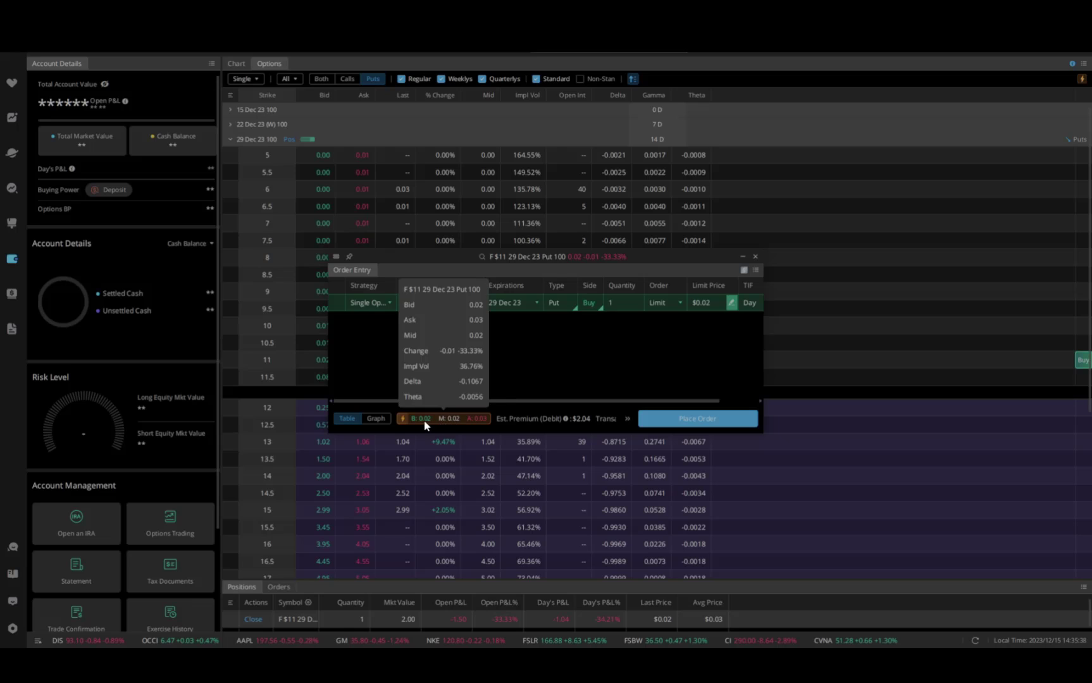
Place and confirm the $0.02 buy order, then view it among the orders.
left_click(697, 420)
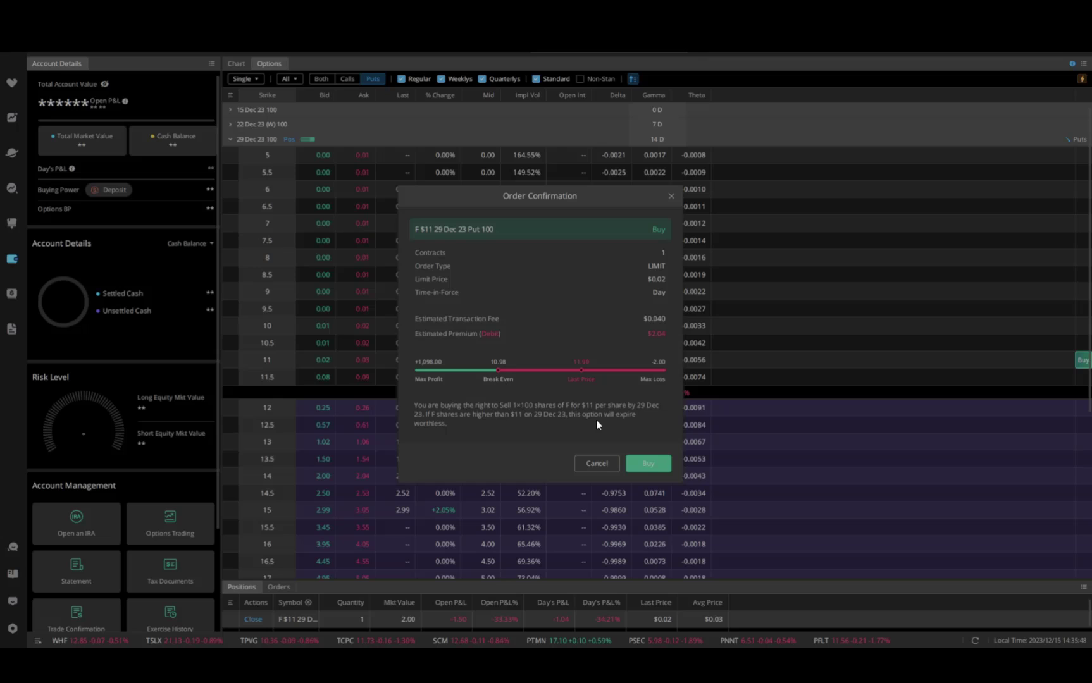
left_click(647, 467)
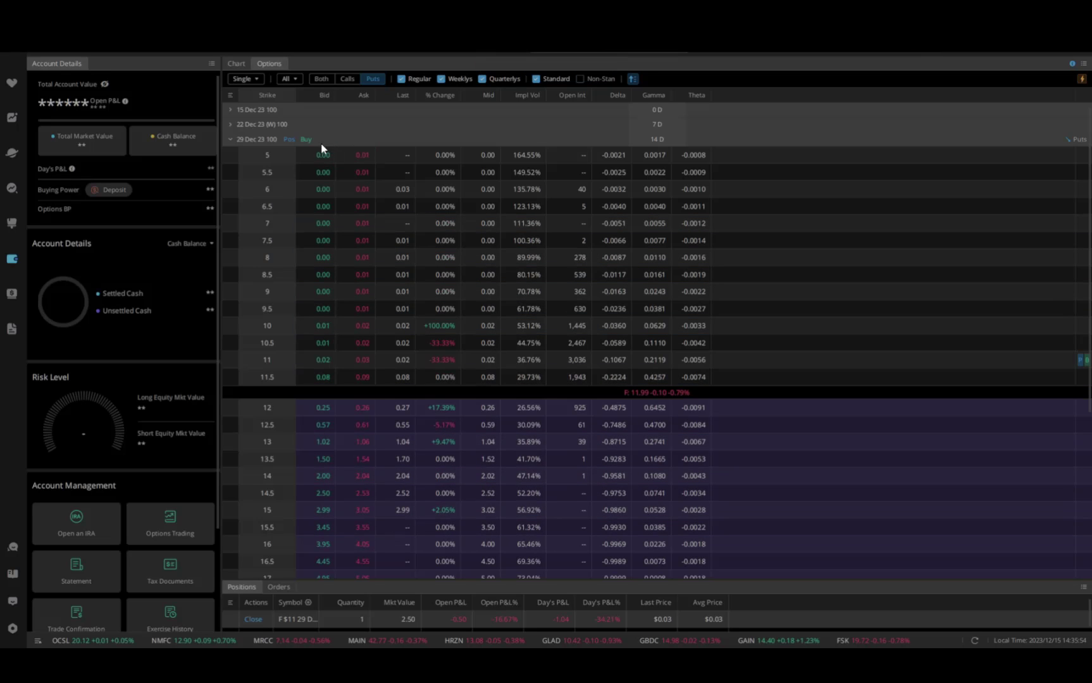
left_click(280, 588)
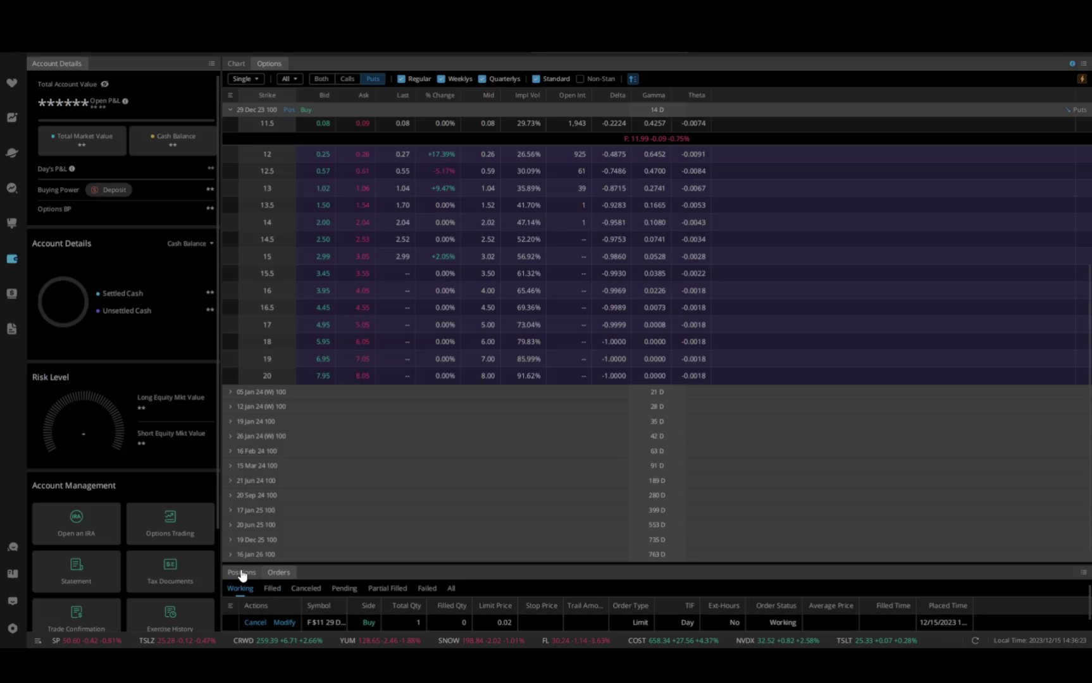
Close the held $11 put from Positions with a $0.06 sell limit and confirm it.
left_click_drag(356, 565, 342, 575)
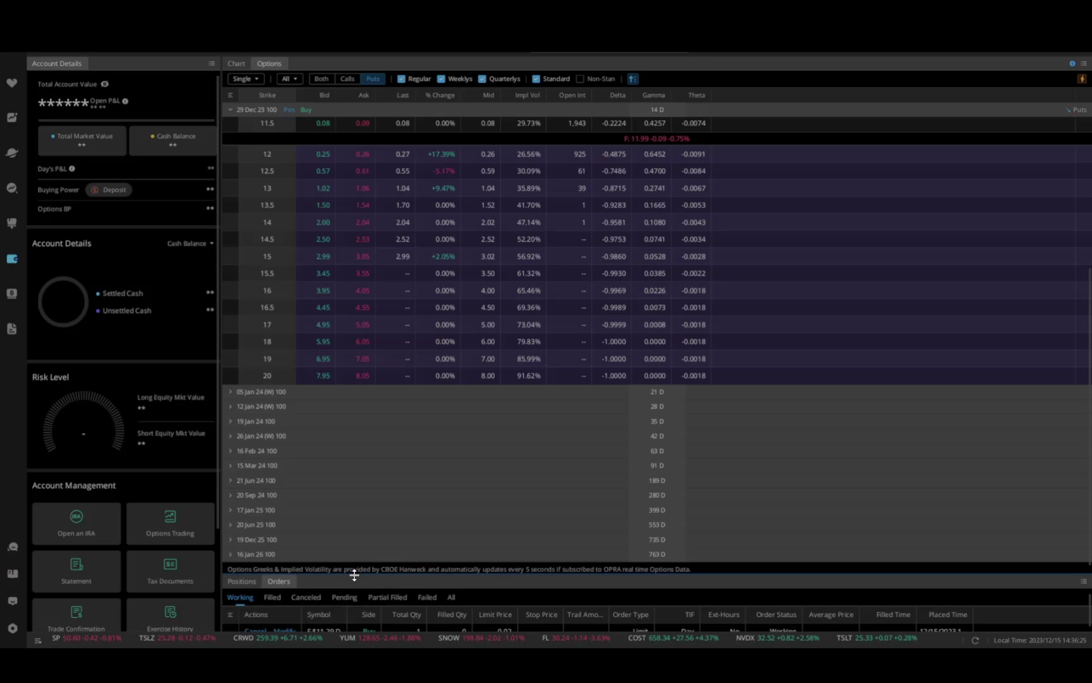
left_click(234, 586)
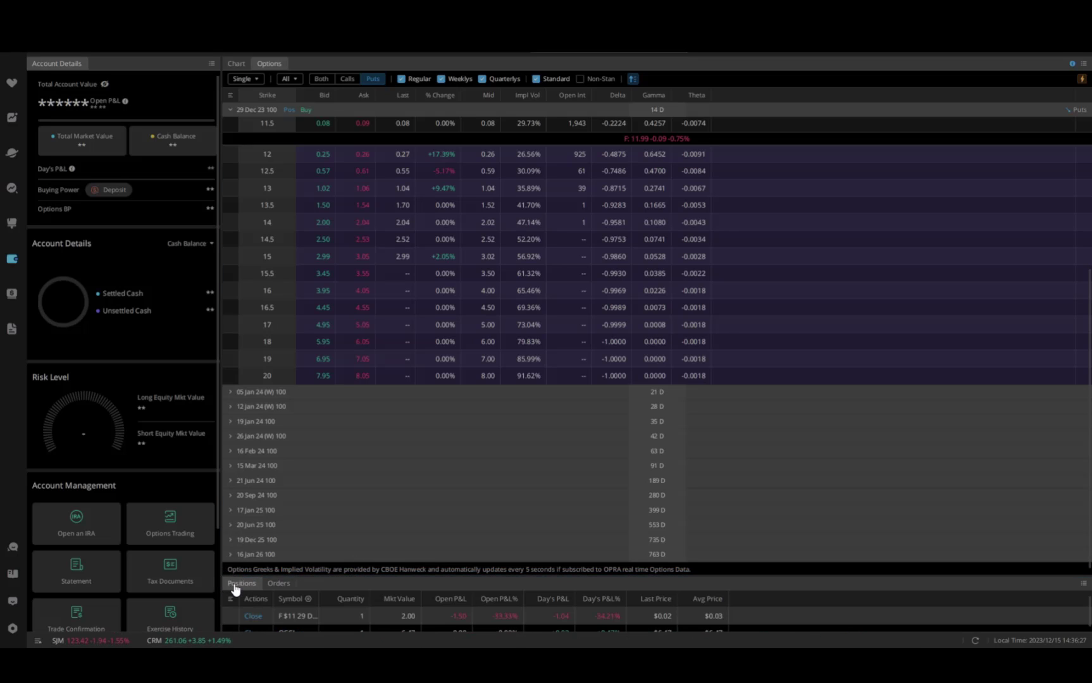
left_click(253, 617)
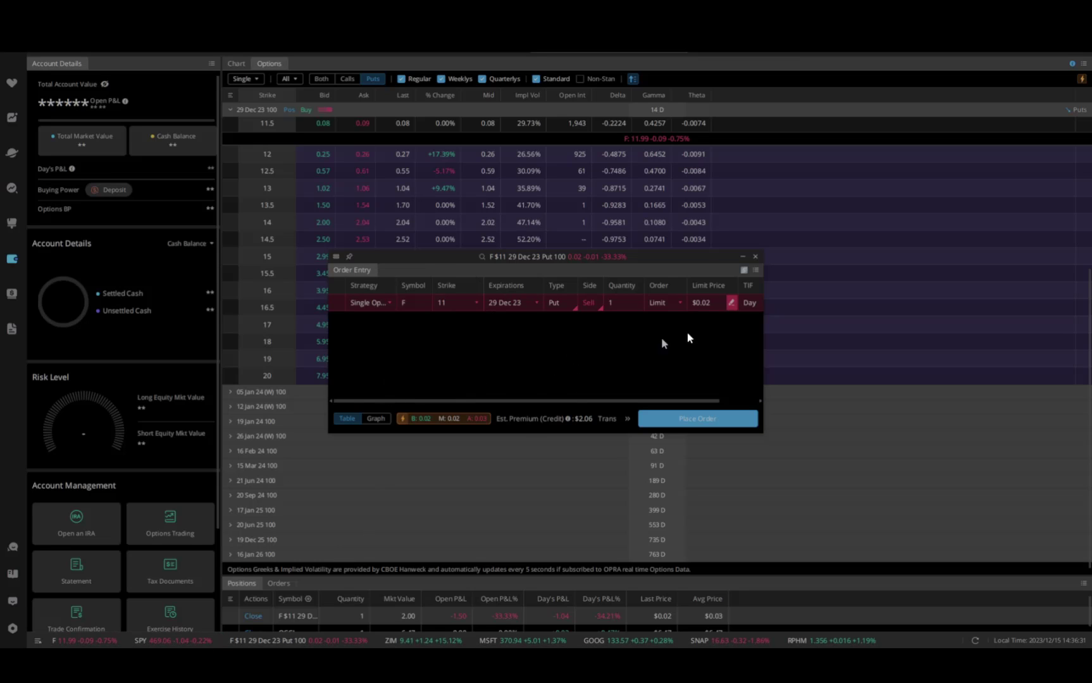
left_click(719, 301)
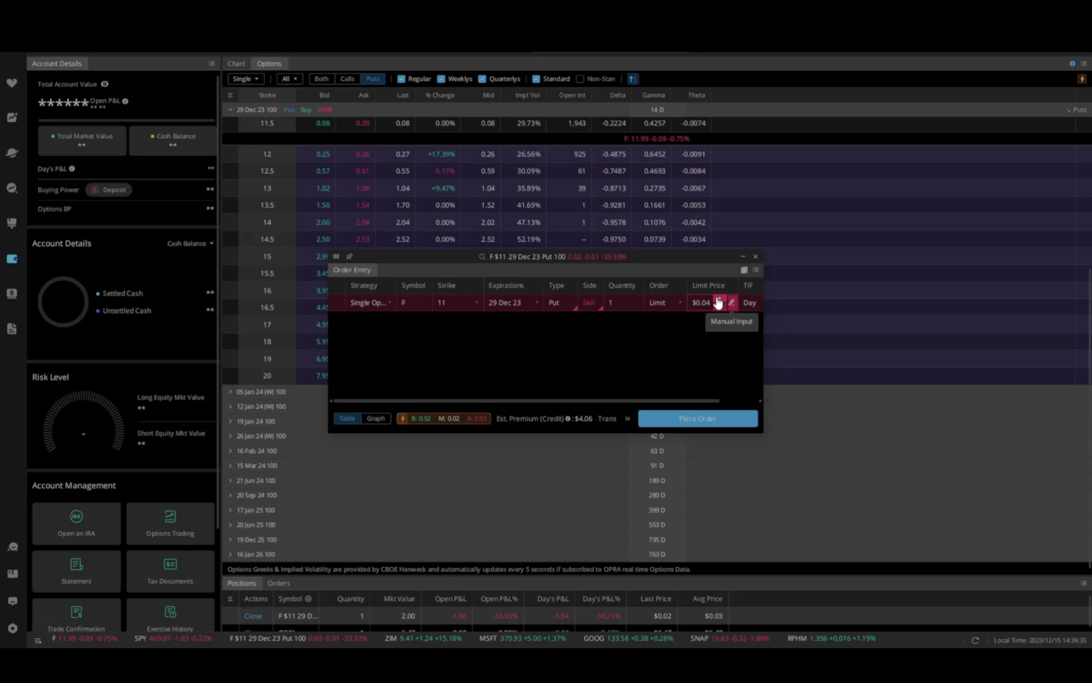
left_click(719, 301)
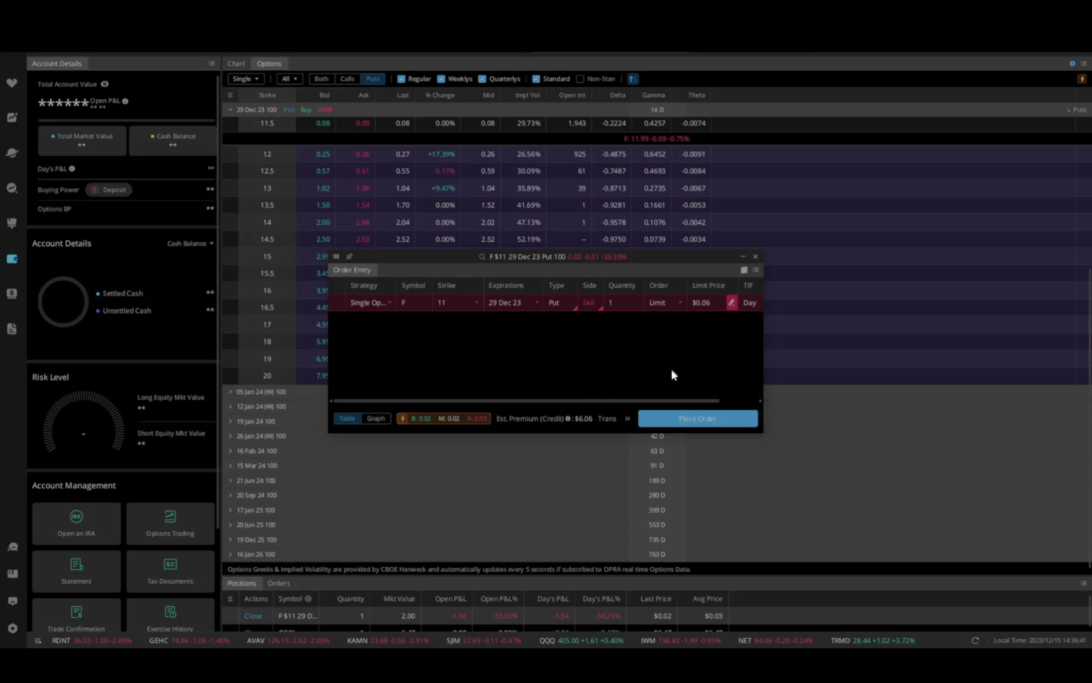
left_click(682, 423)
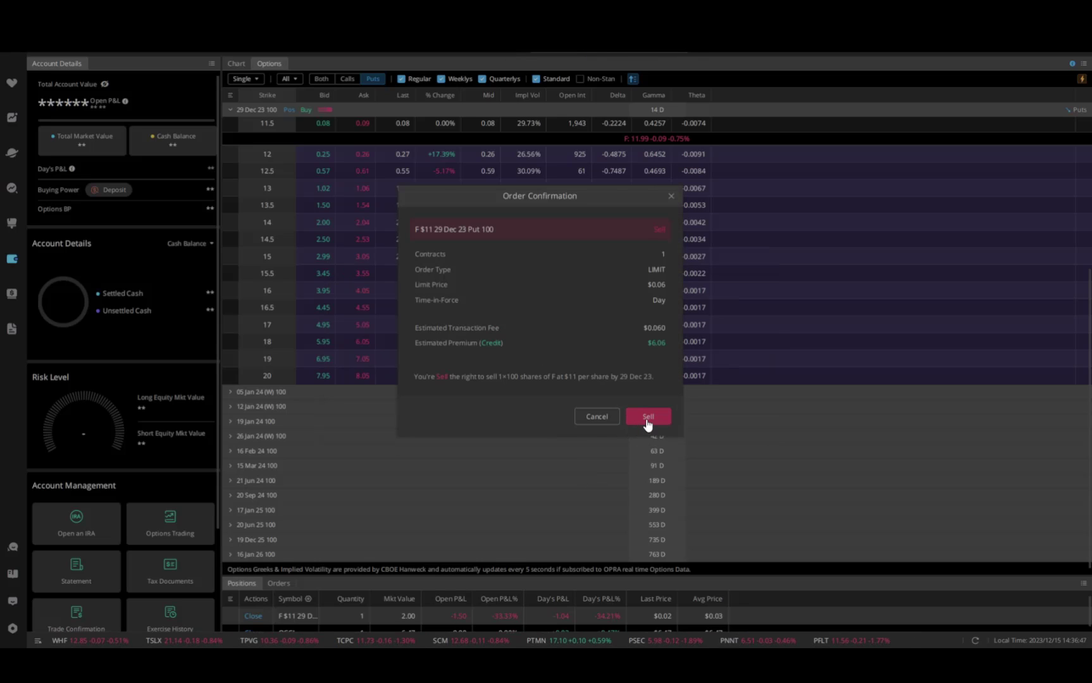
left_click(648, 417)
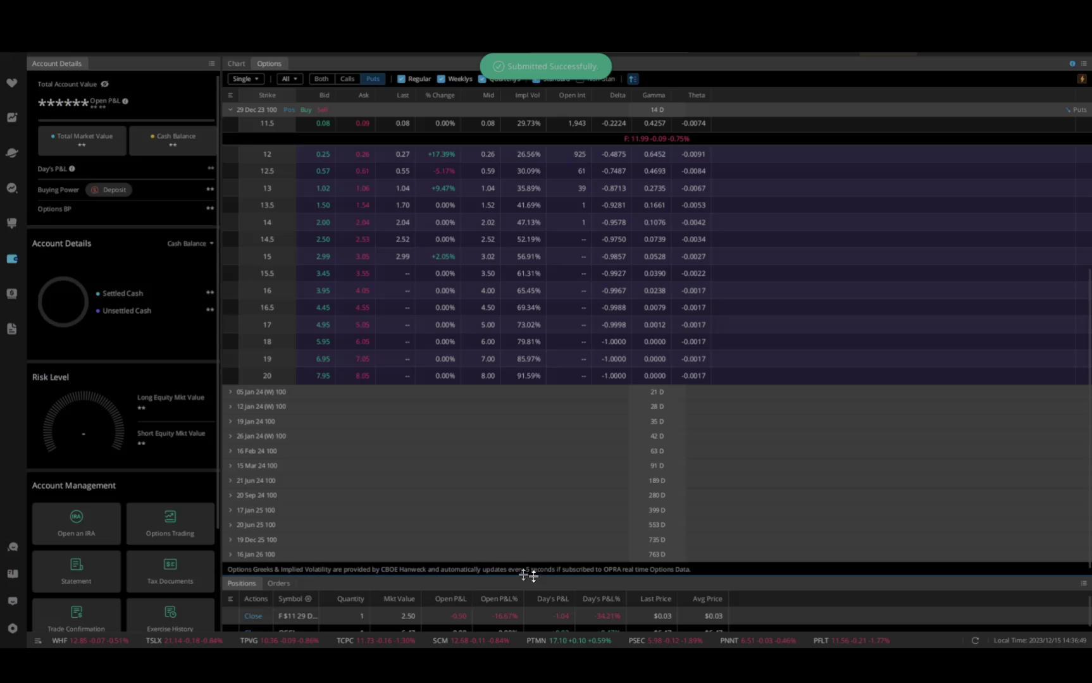
Enlarge the Orders panel to show the $0.06 sell and $0.02 buy working orders.
left_click(277, 584)
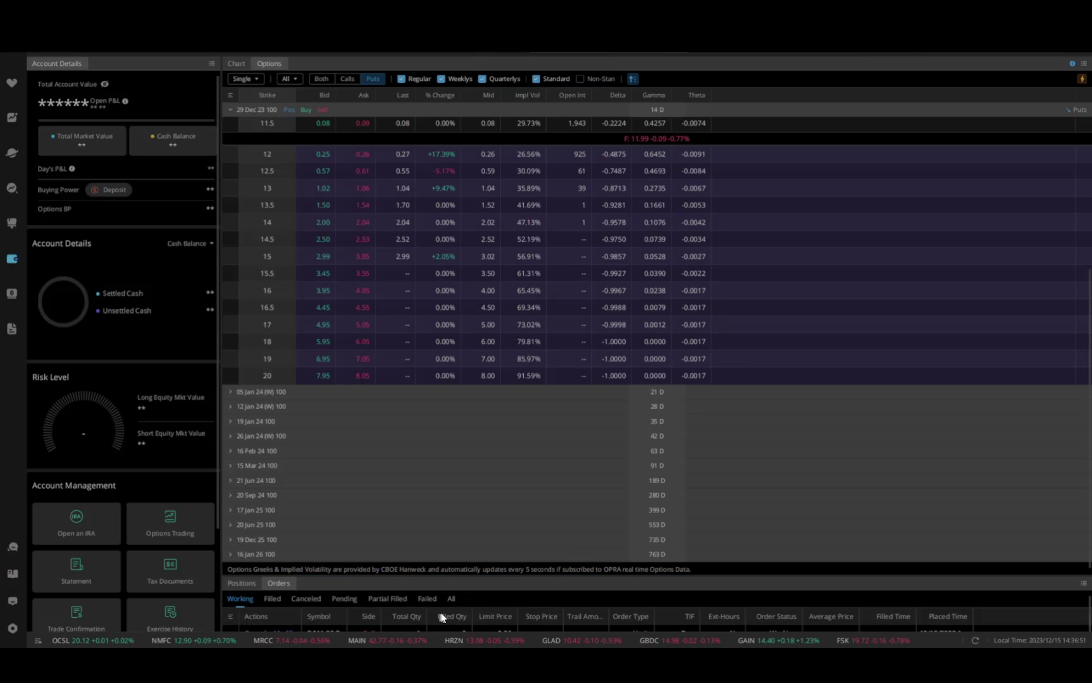
left_click_drag(451, 576, 455, 553)
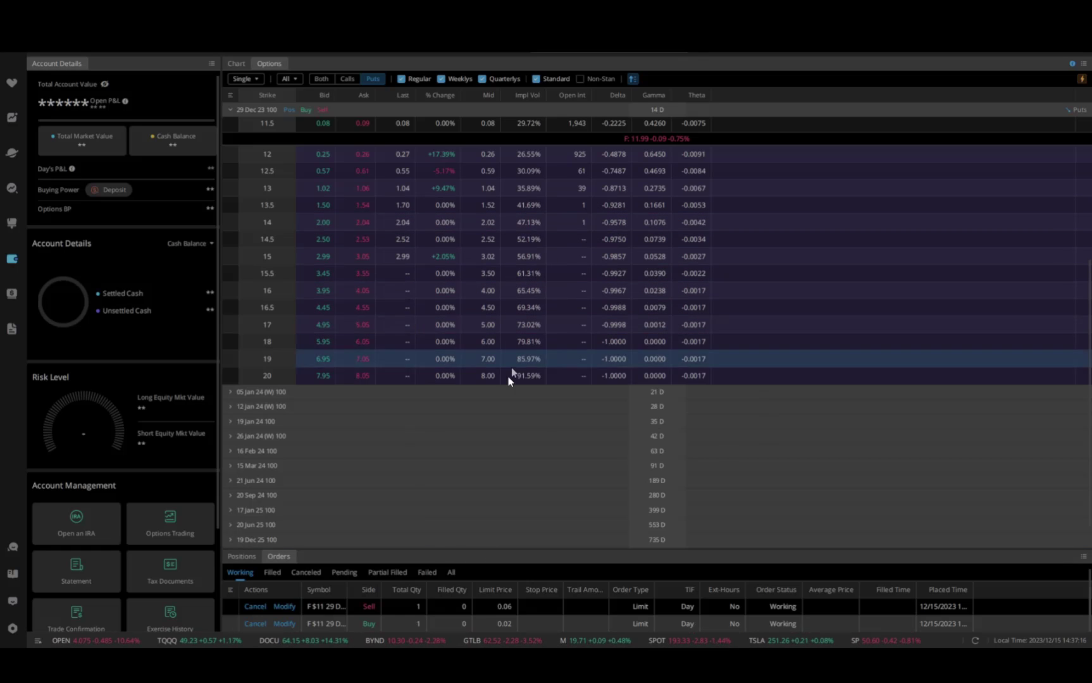
scroll(508, 317, "up", 3)
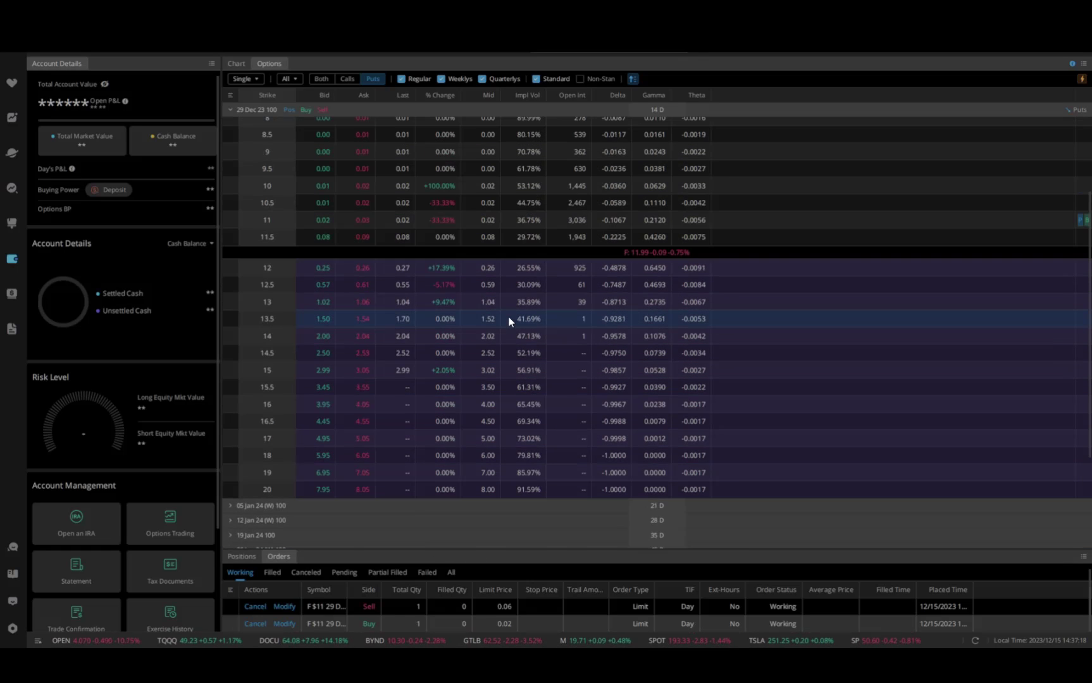
scroll(506, 323, "up", 2)
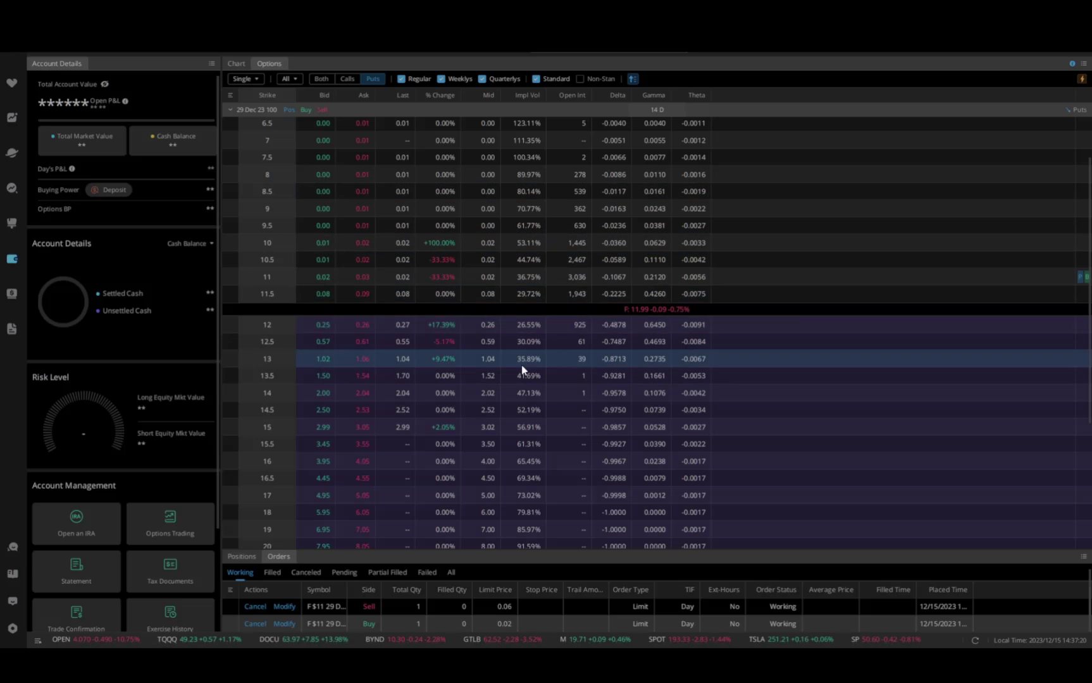